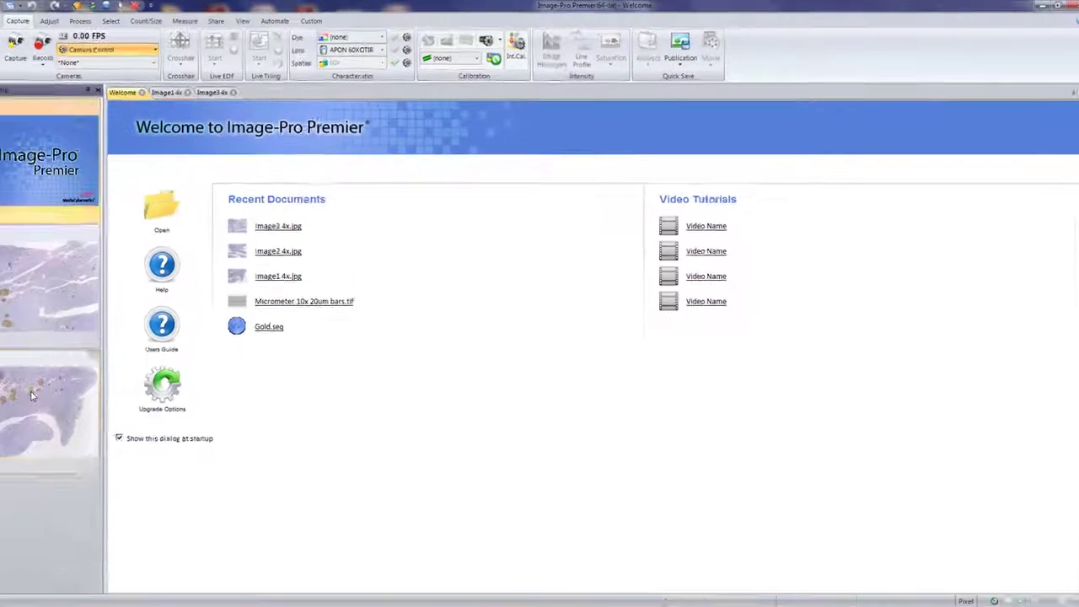
Open Image1 4x and enable Multiple ROIs on the Select tab
left_click(68, 388)
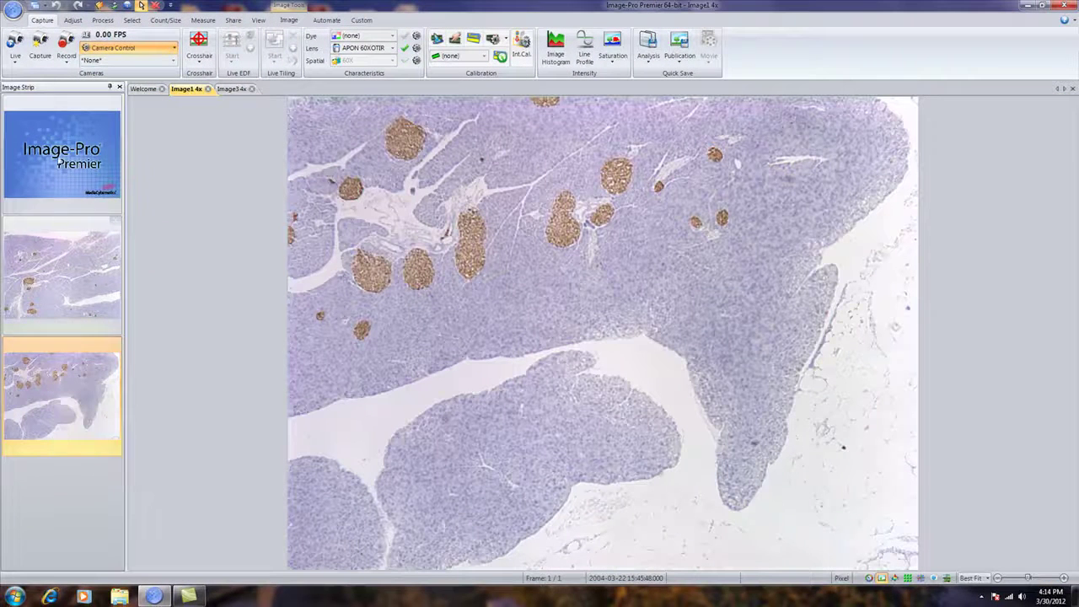
left_click(132, 20)
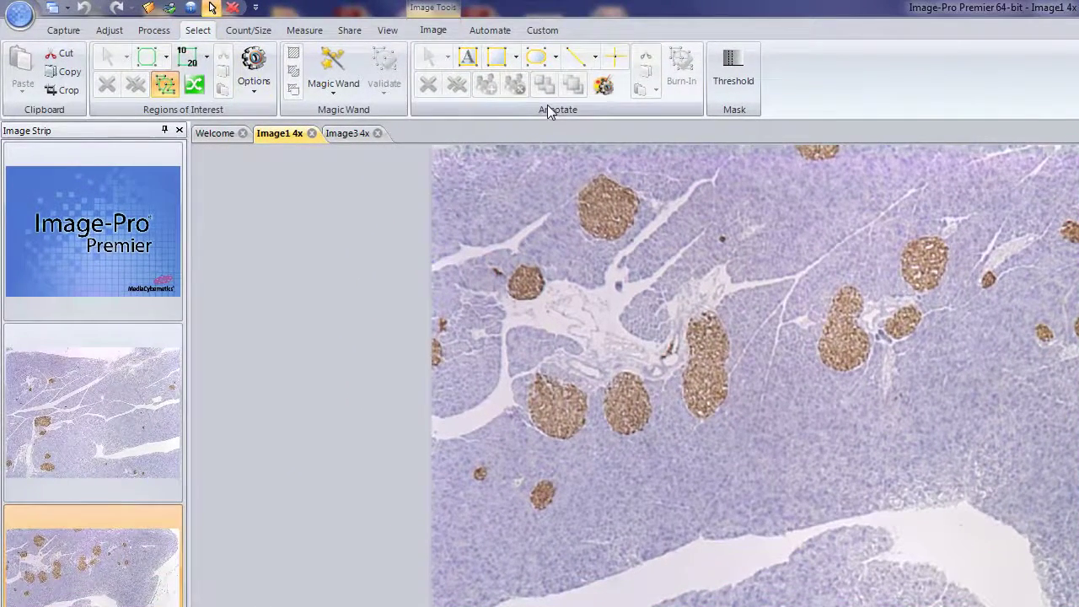
left_click(165, 88)
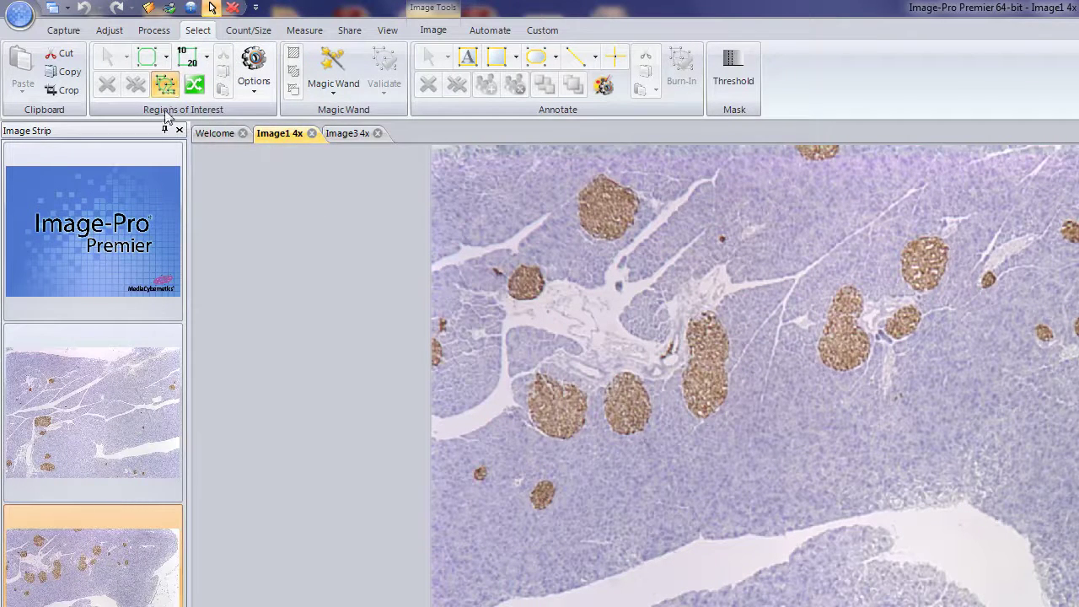
Draw a plain rectangle region over the upper-left tissue beside two brown islets and select it
left_click(148, 61)
left_click(166, 61)
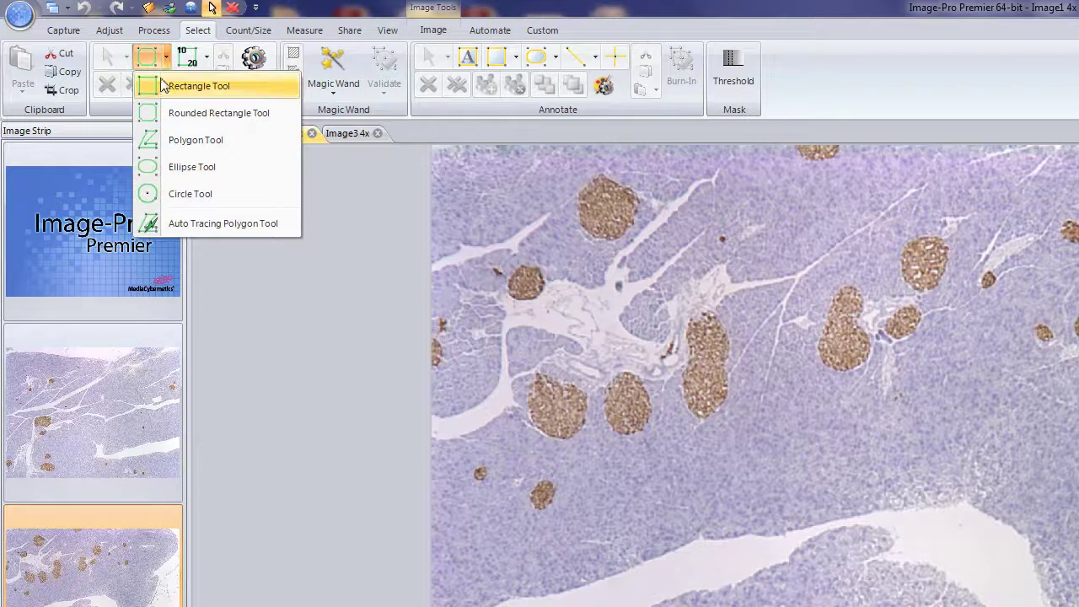
left_click(173, 88)
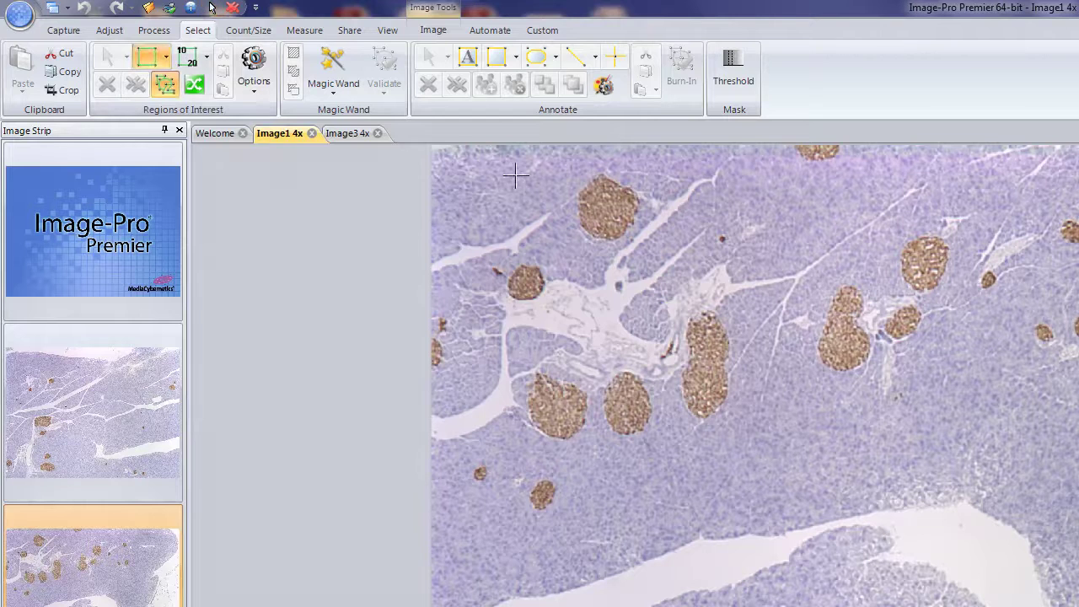
left_click_drag(462, 182, 626, 283)
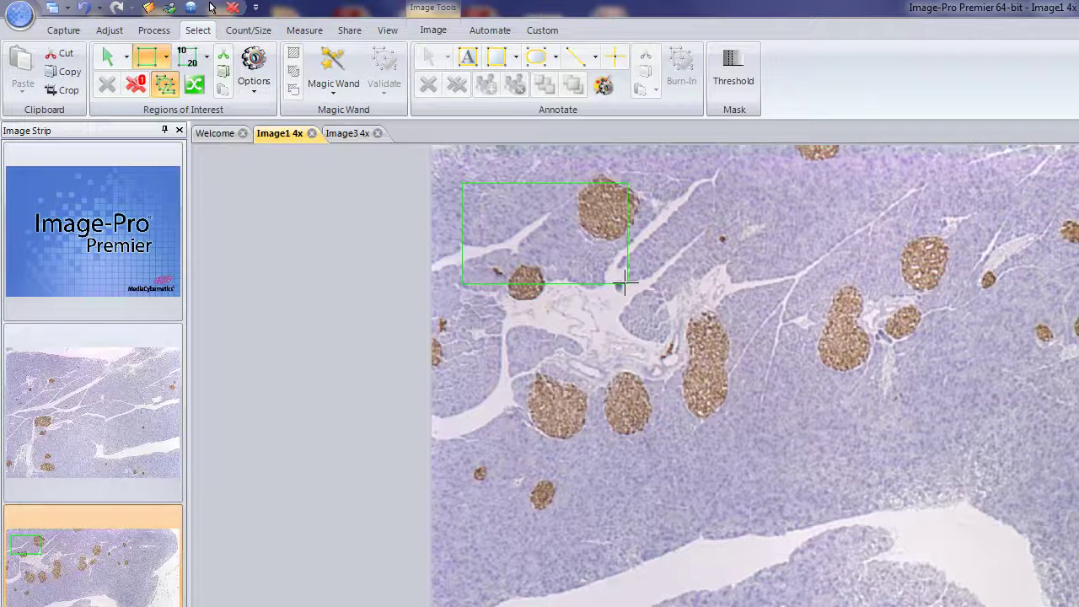
key("Escape")
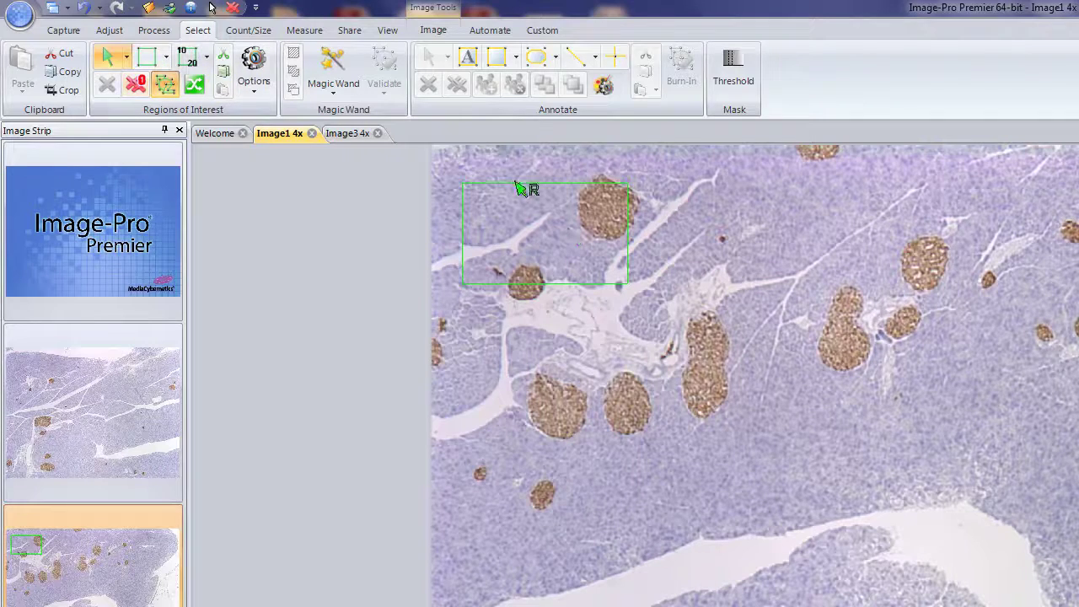
left_click(482, 183)
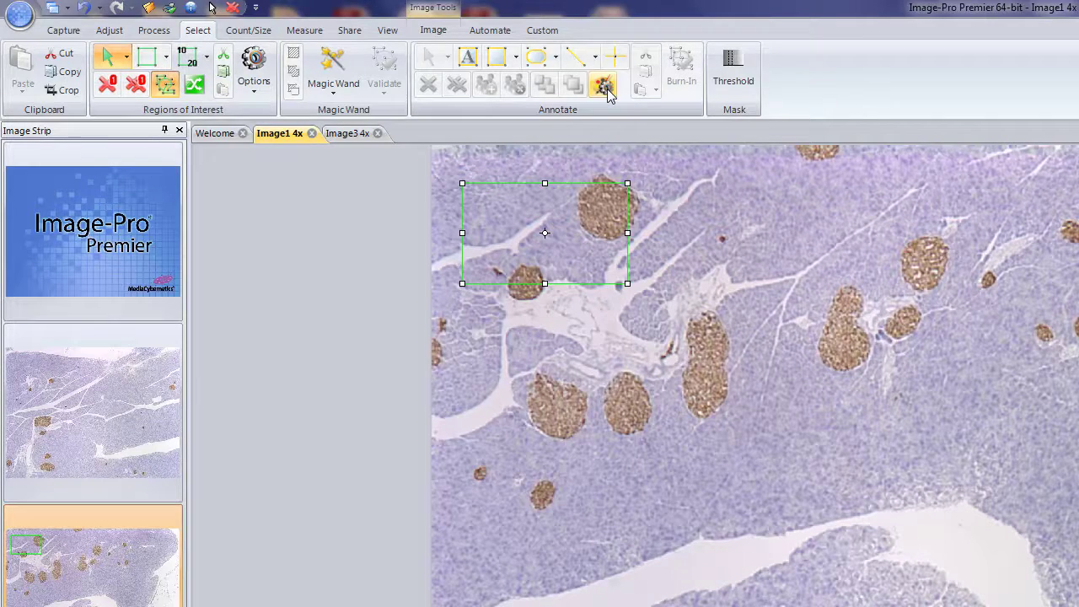
Set the ROI border width to 3 in Display Options and save it as the default
left_click(605, 86)
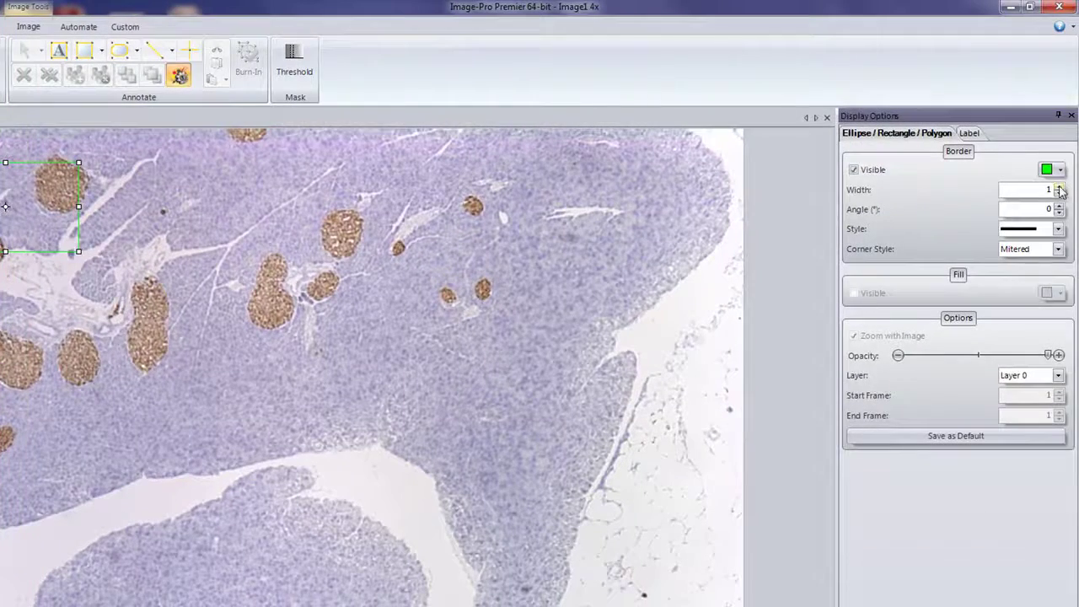
left_click(1060, 187)
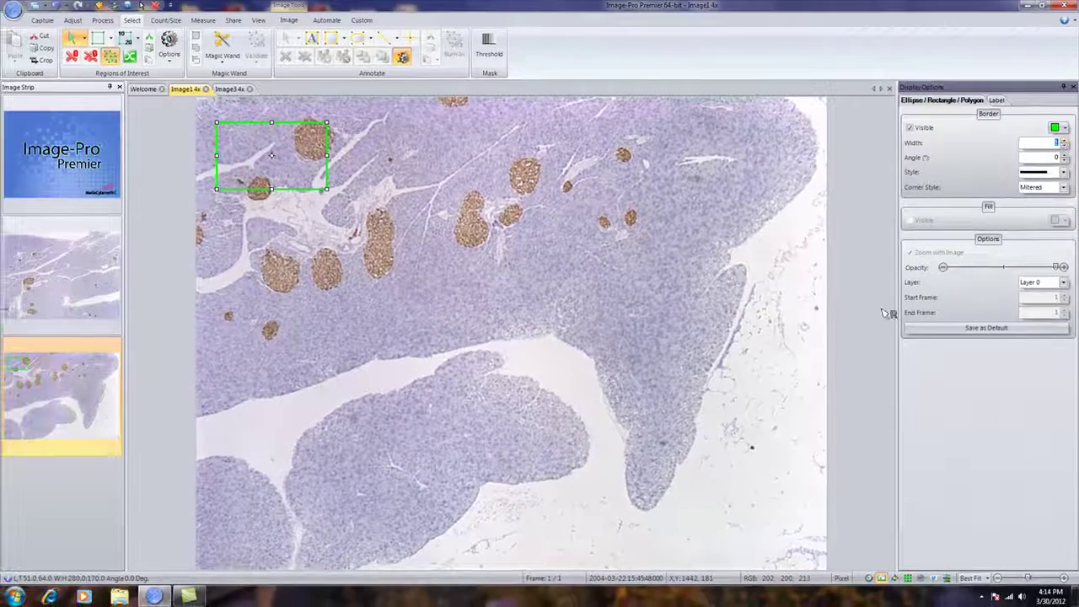
left_click(980, 328)
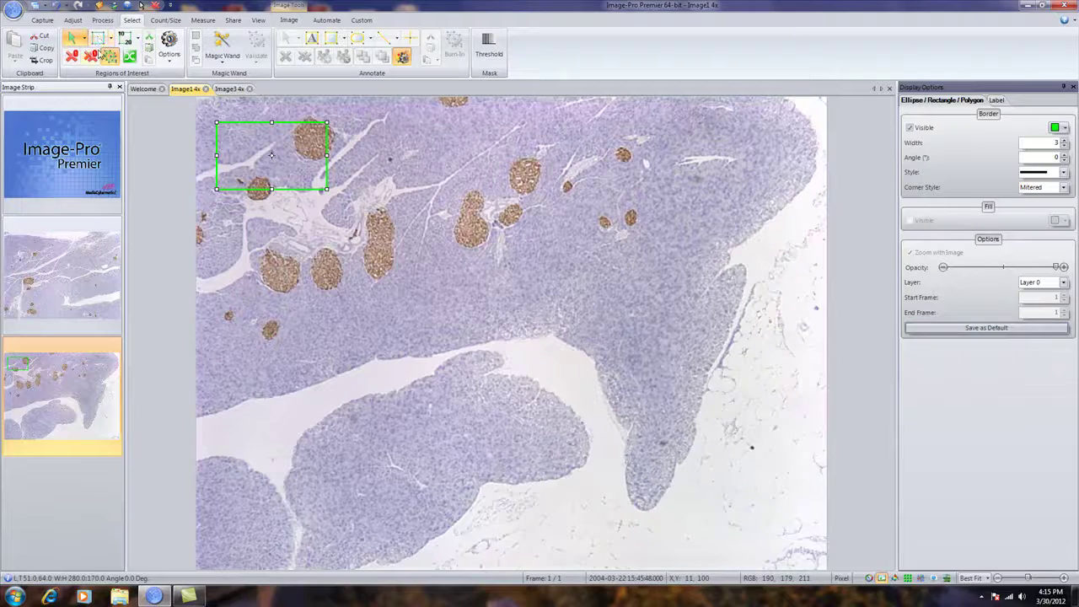
left_click(108, 39)
Draw three rounded-rectangle regions: top centre, top right, and around the two lower-left islets
left_click(148, 73)
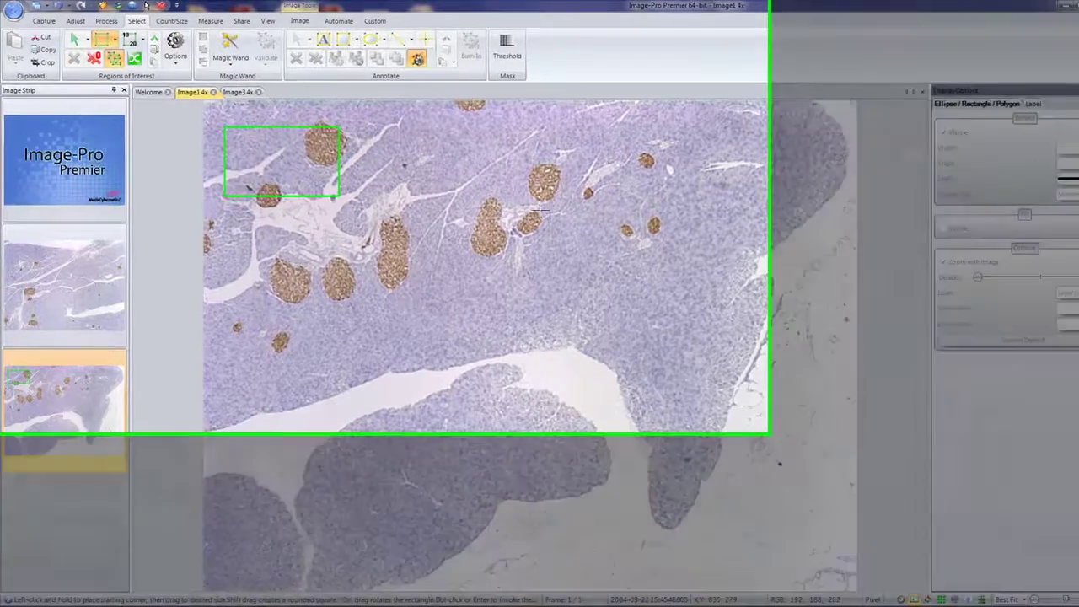
left_click_drag(590, 189, 724, 274)
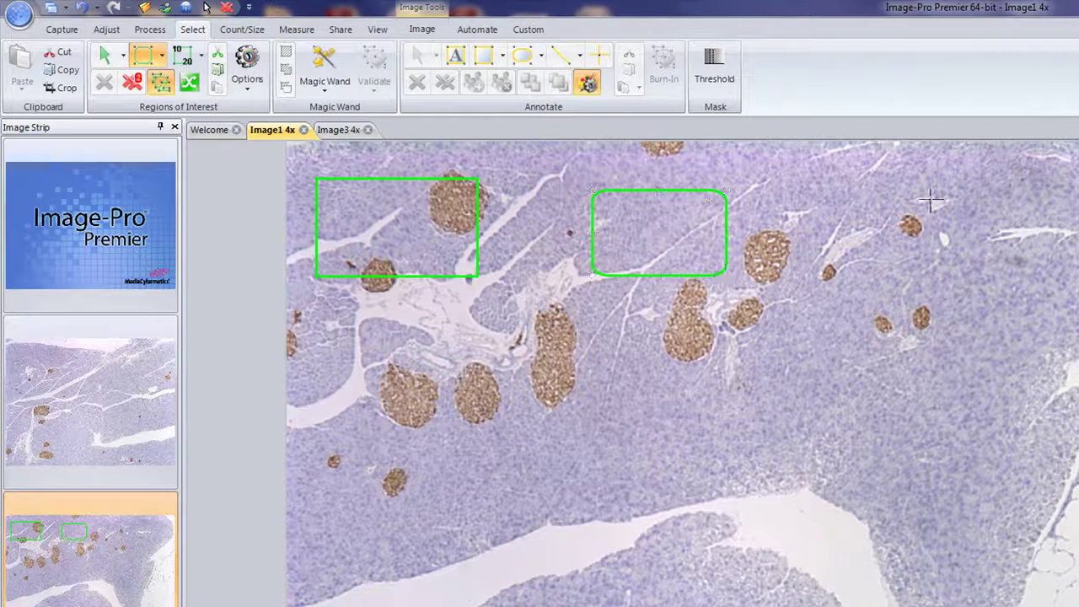
left_click_drag(899, 186, 1042, 278)
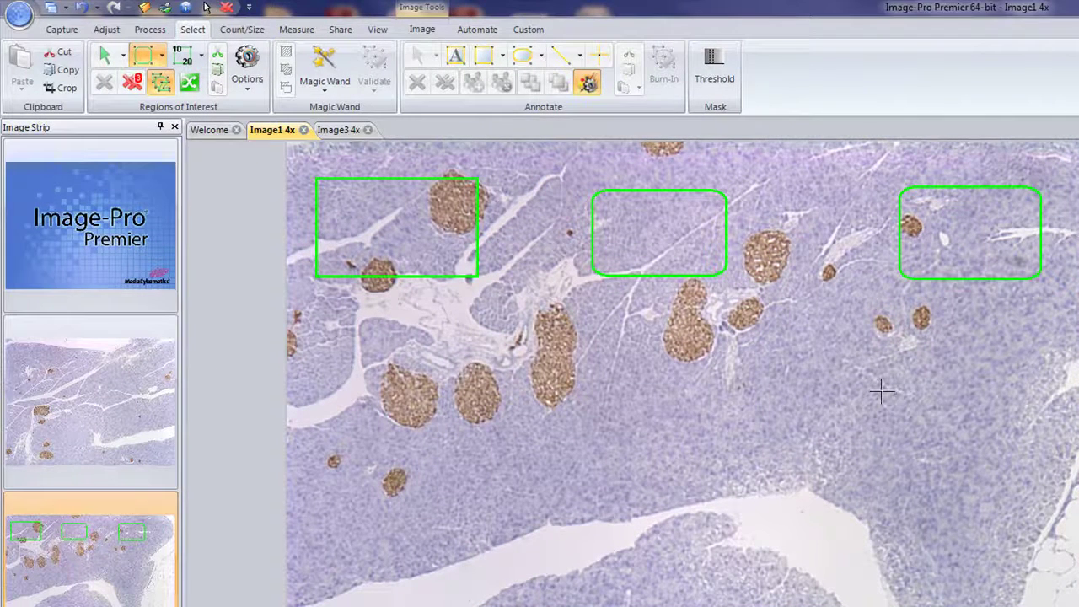
left_click_drag(318, 355, 528, 475)
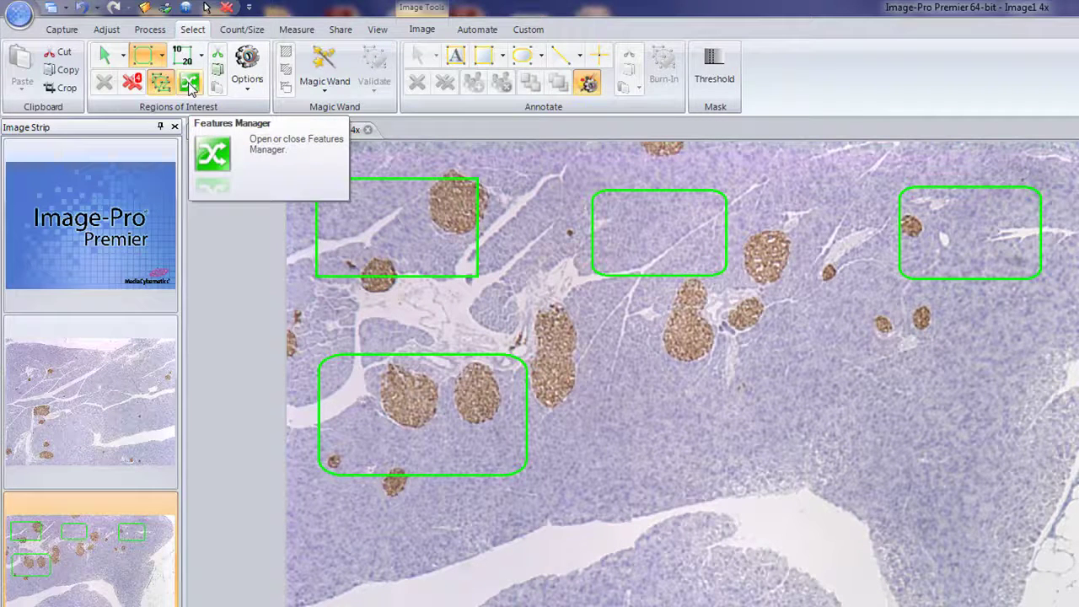
Add all four regions in Features Manager and expand the Image1 4x ROIs list
left_click(190, 84)
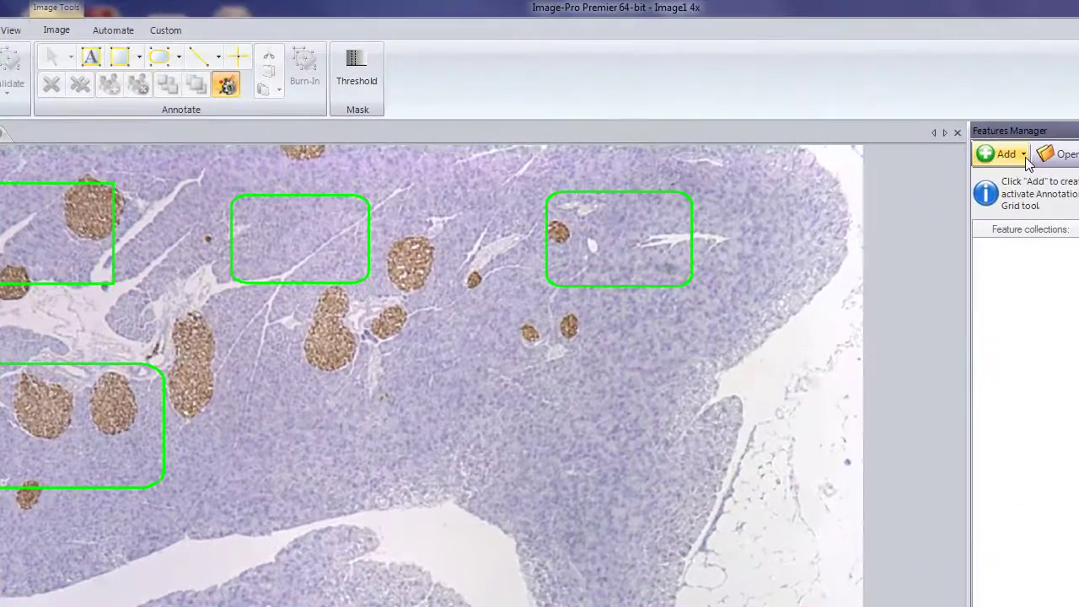
left_click(1003, 143)
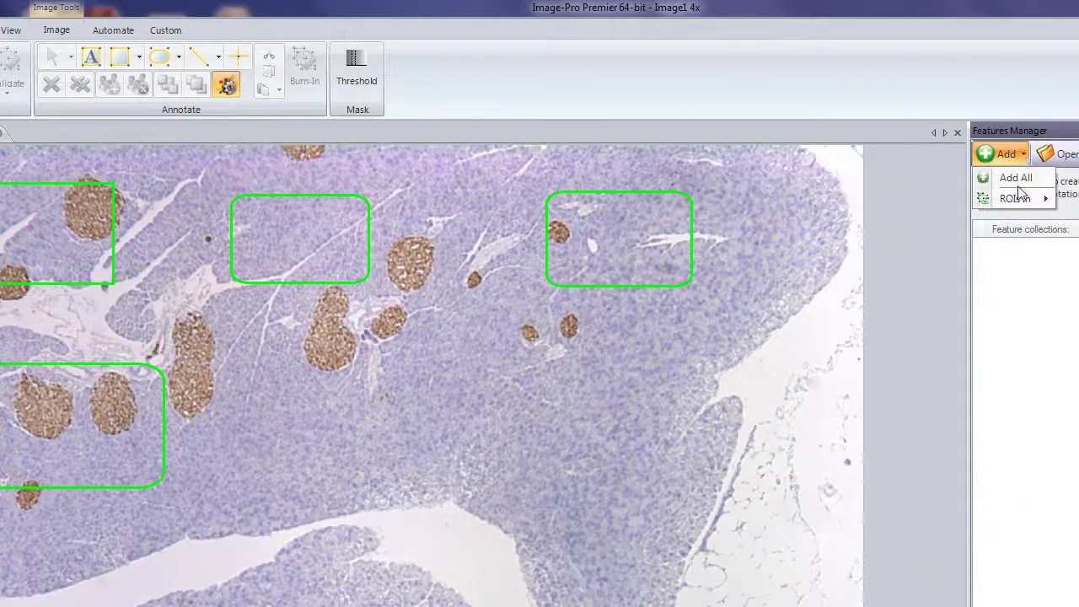
left_click(1014, 179)
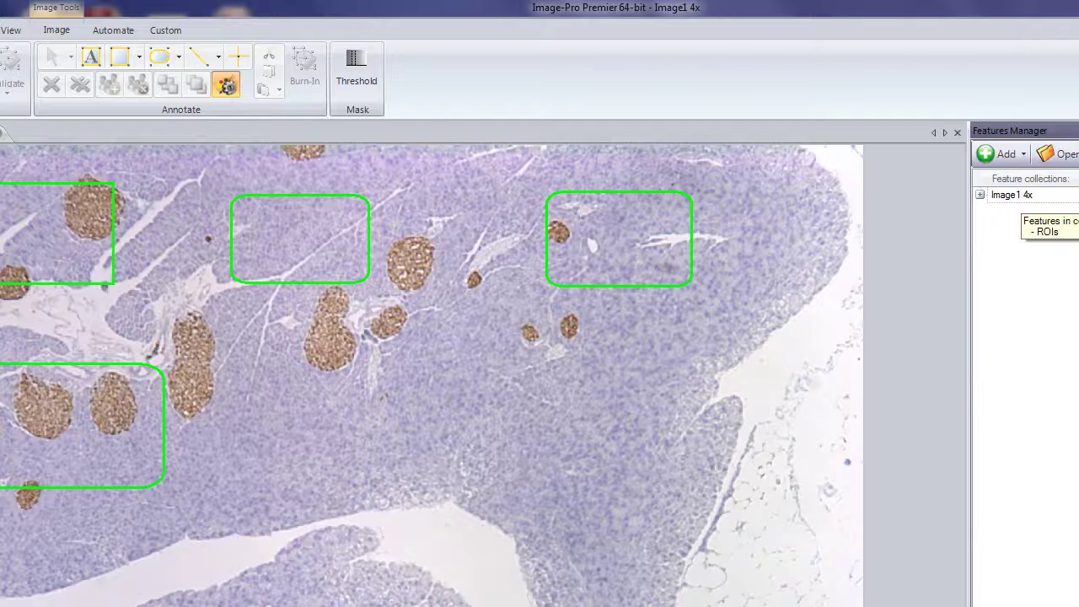
left_click(981, 195)
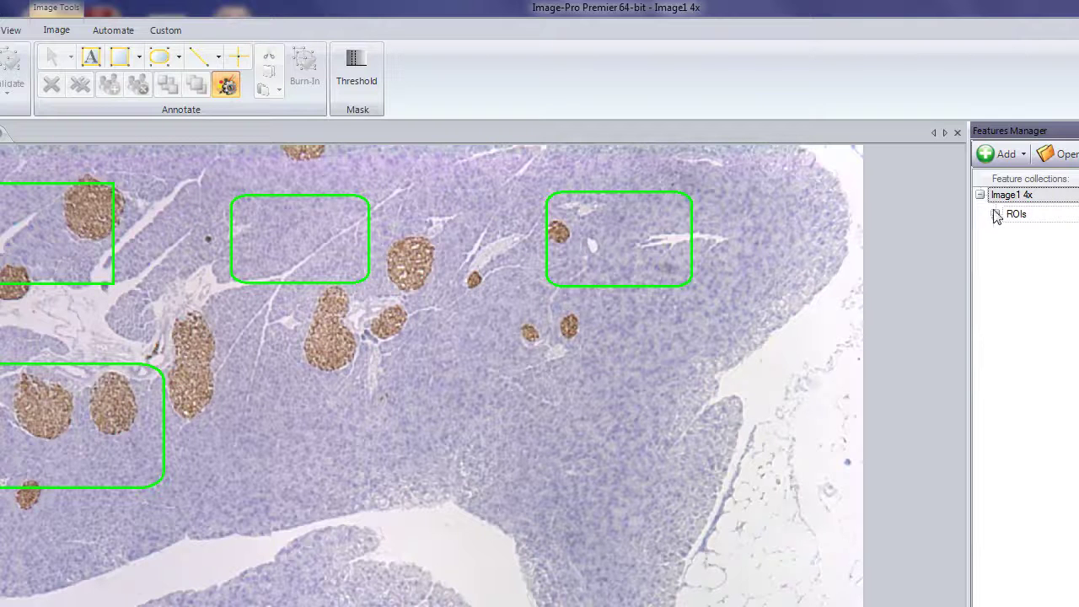
left_click(995, 215)
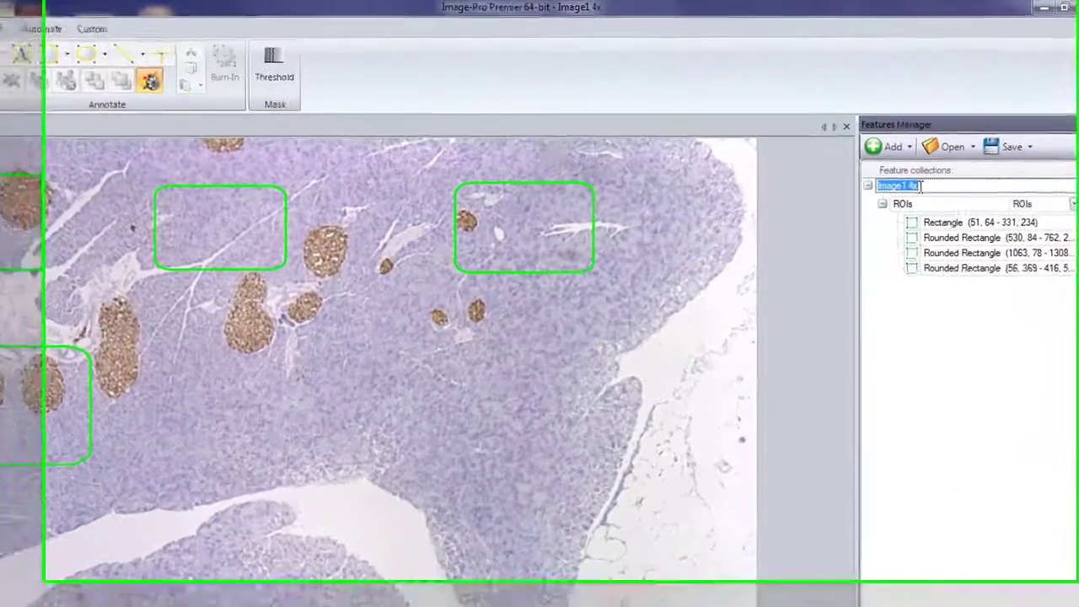
Name the collection 'Tissue' and make Image3 4x the active image
type("Tis")
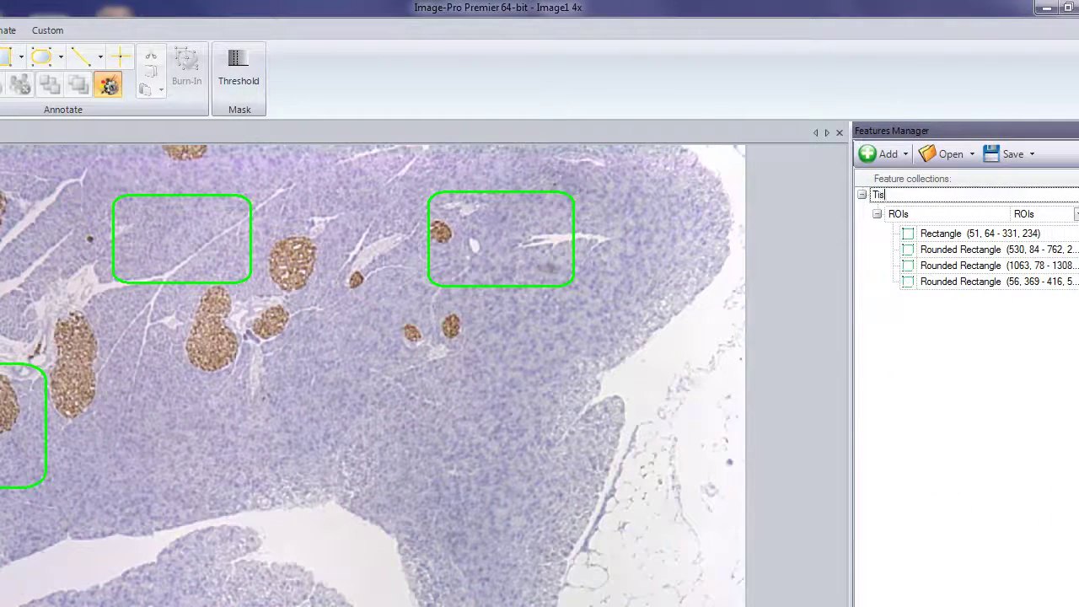
type("sue")
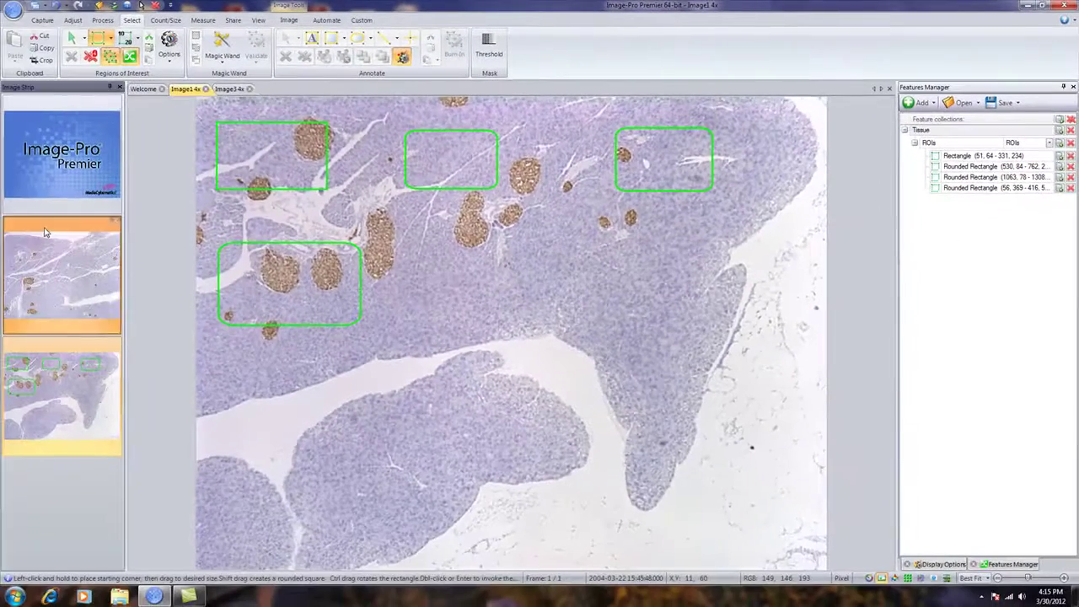
left_click(45, 232)
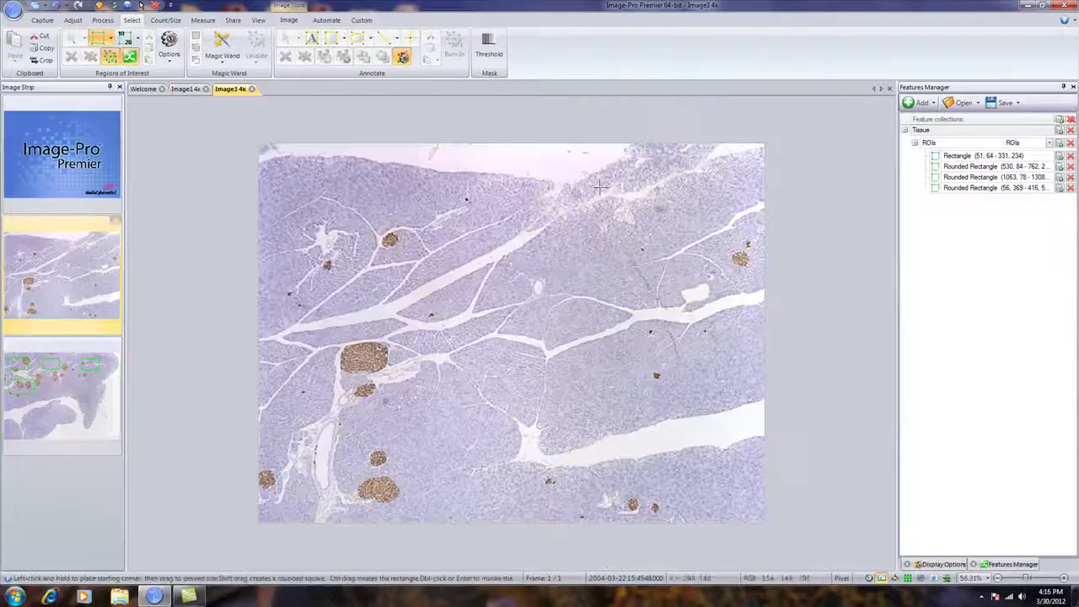
left_click(1060, 189)
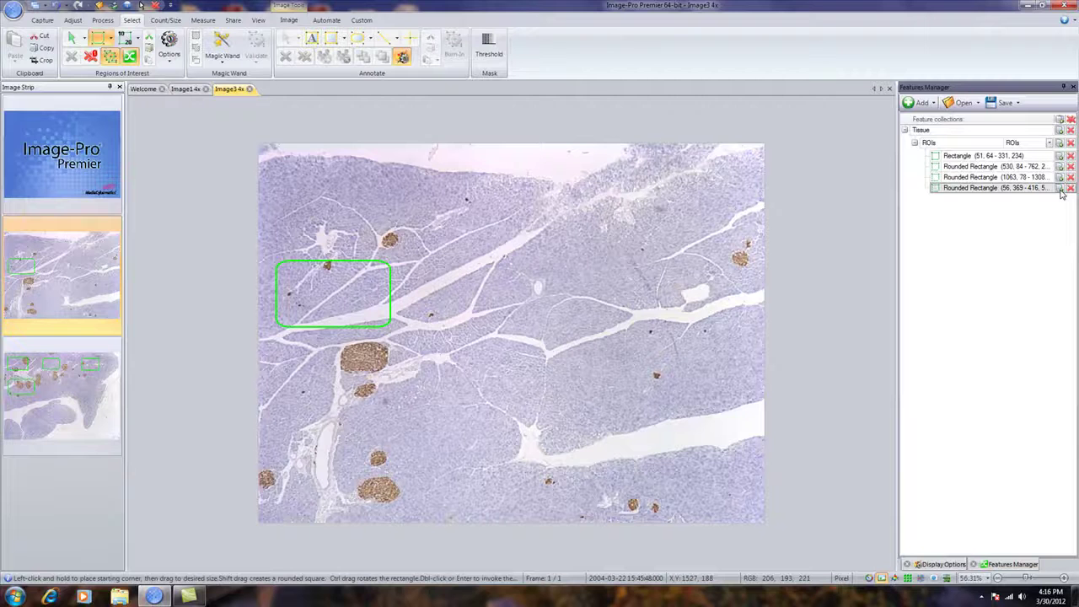
left_click(90, 56)
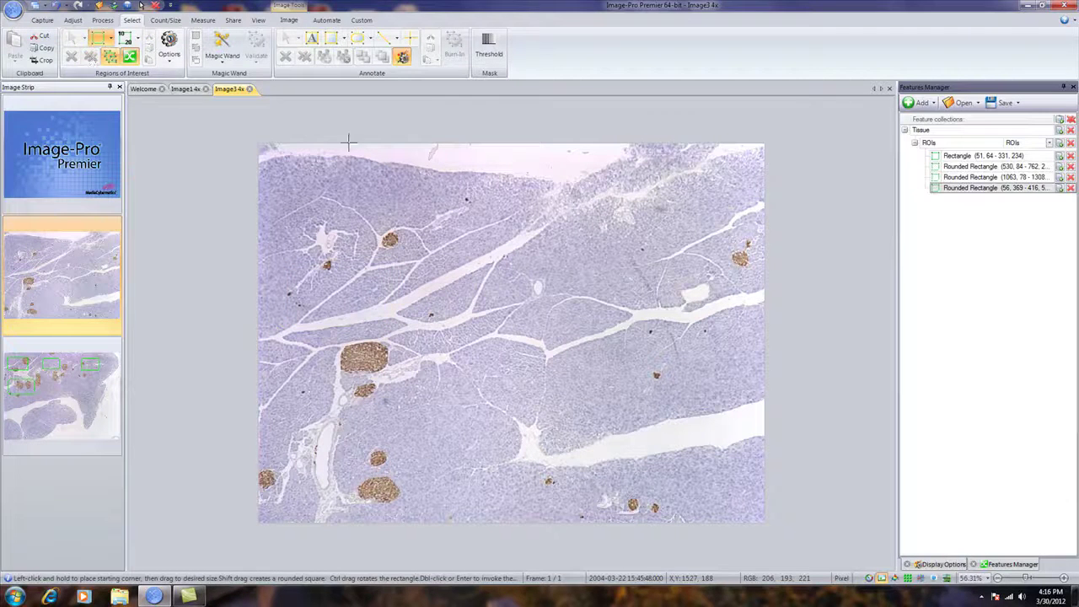
left_click(1060, 143)
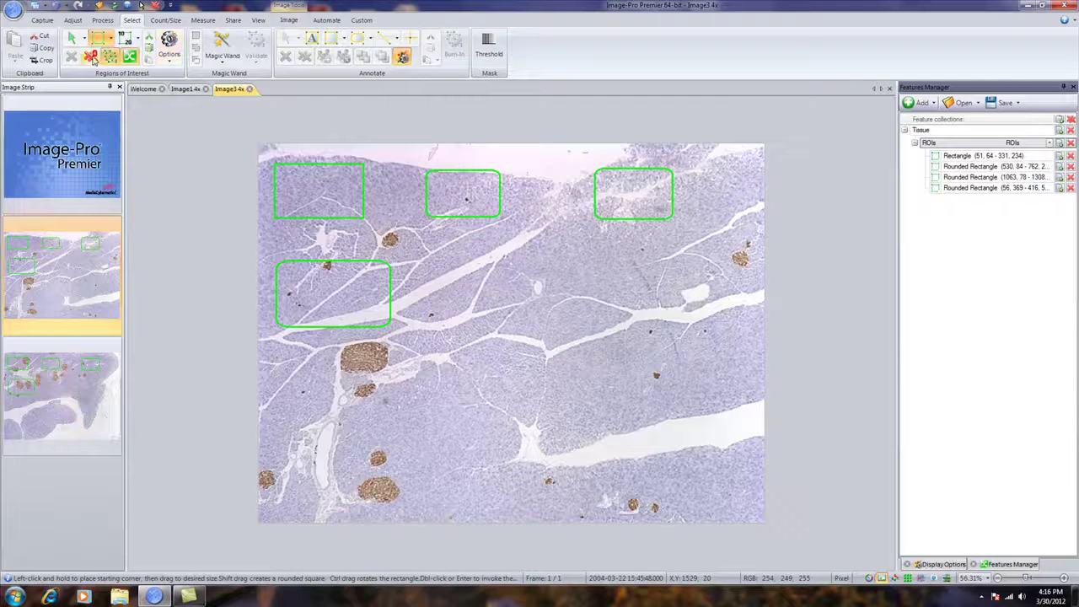
left_click(91, 57)
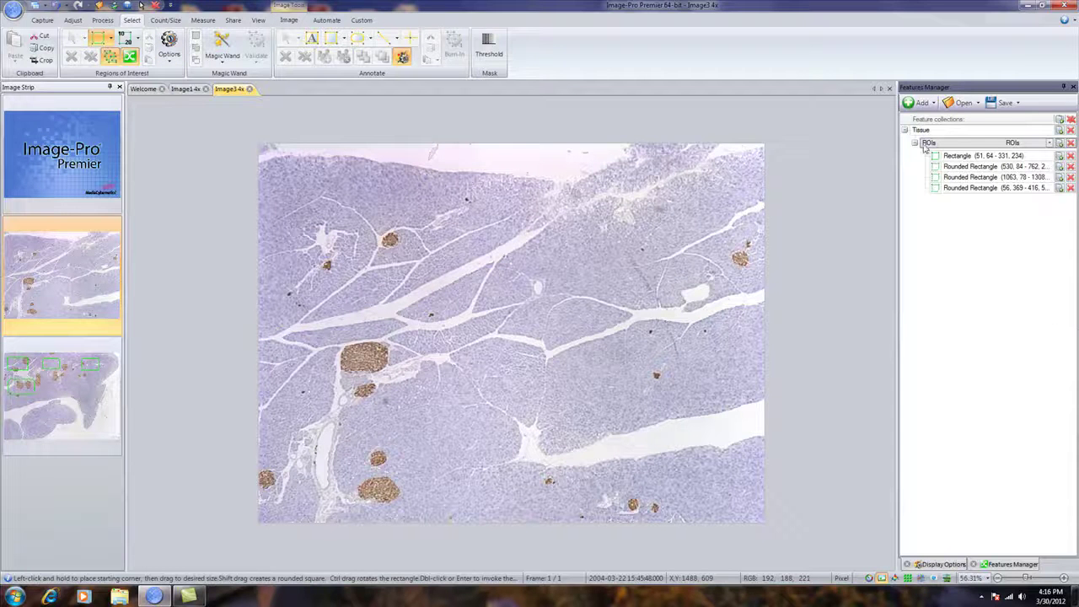
Change the Tissue ROIs load type from ROIs to Measurements
left_click(1051, 144)
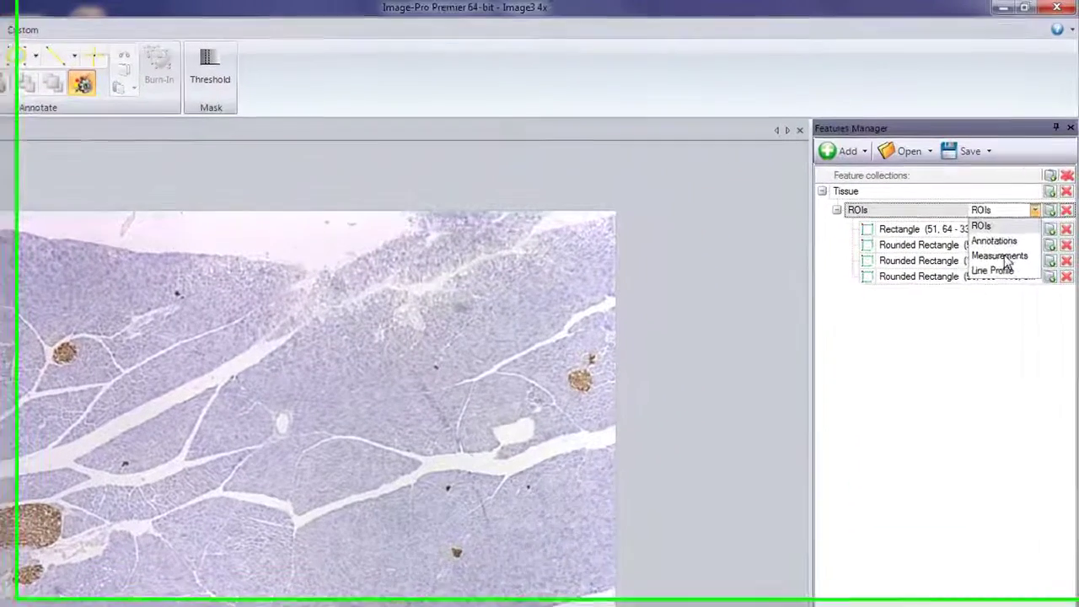
left_click(1003, 258)
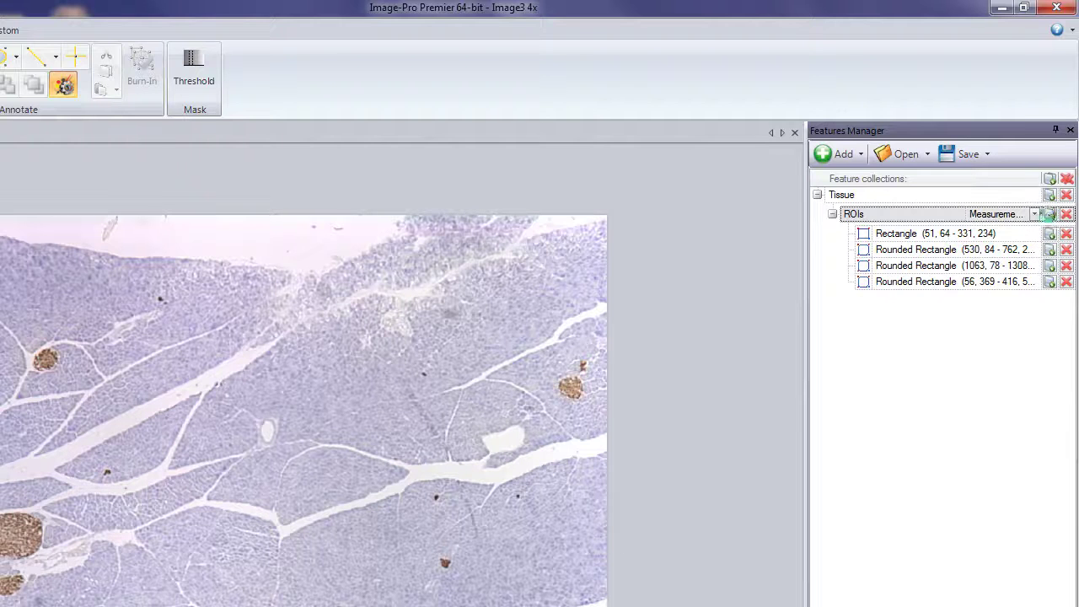
Load the Tissue ROIs onto Image3 4x as measurement outlines P1R1 to P1R4
left_click(1050, 214)
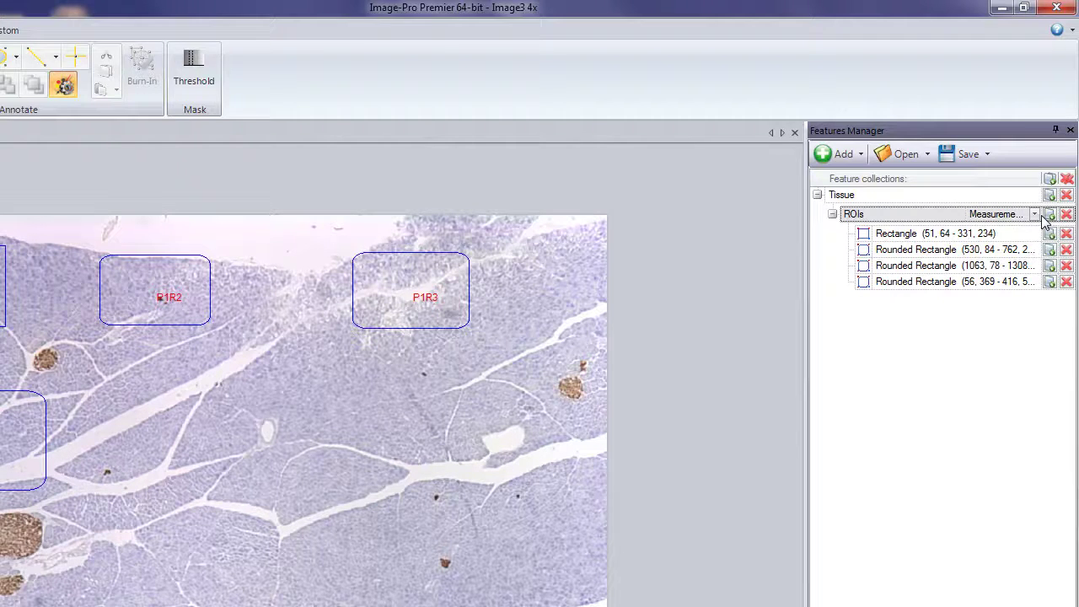